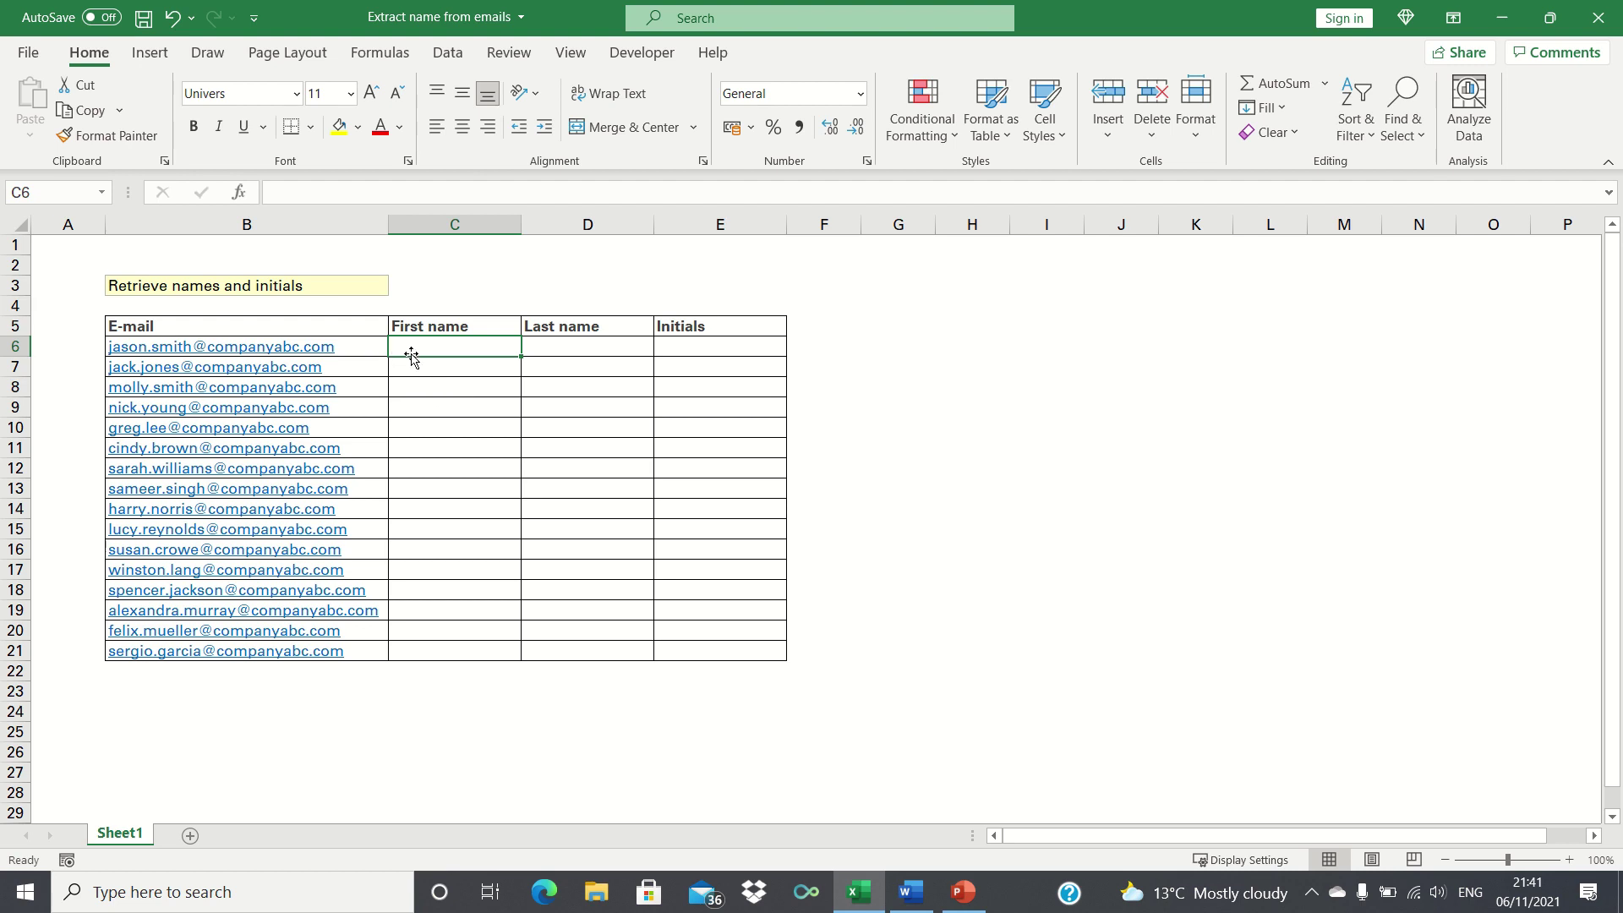
text(Jason)
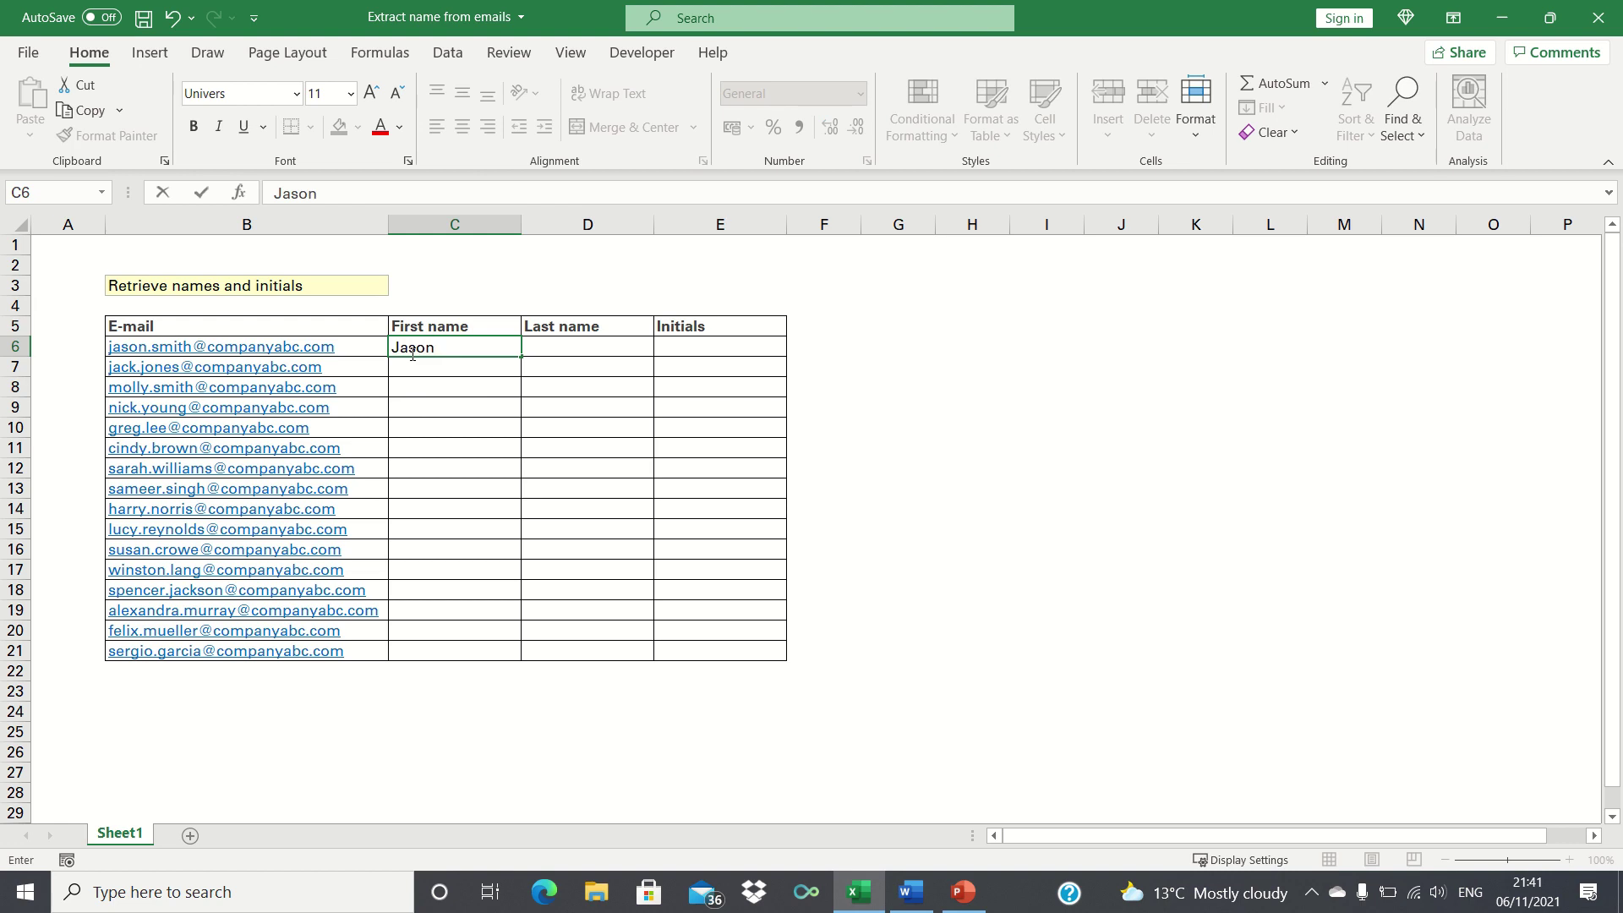
- Enter the example row: Jason in C6, Smith in D6 and JS in E6
key(Tab)
text(Smith)
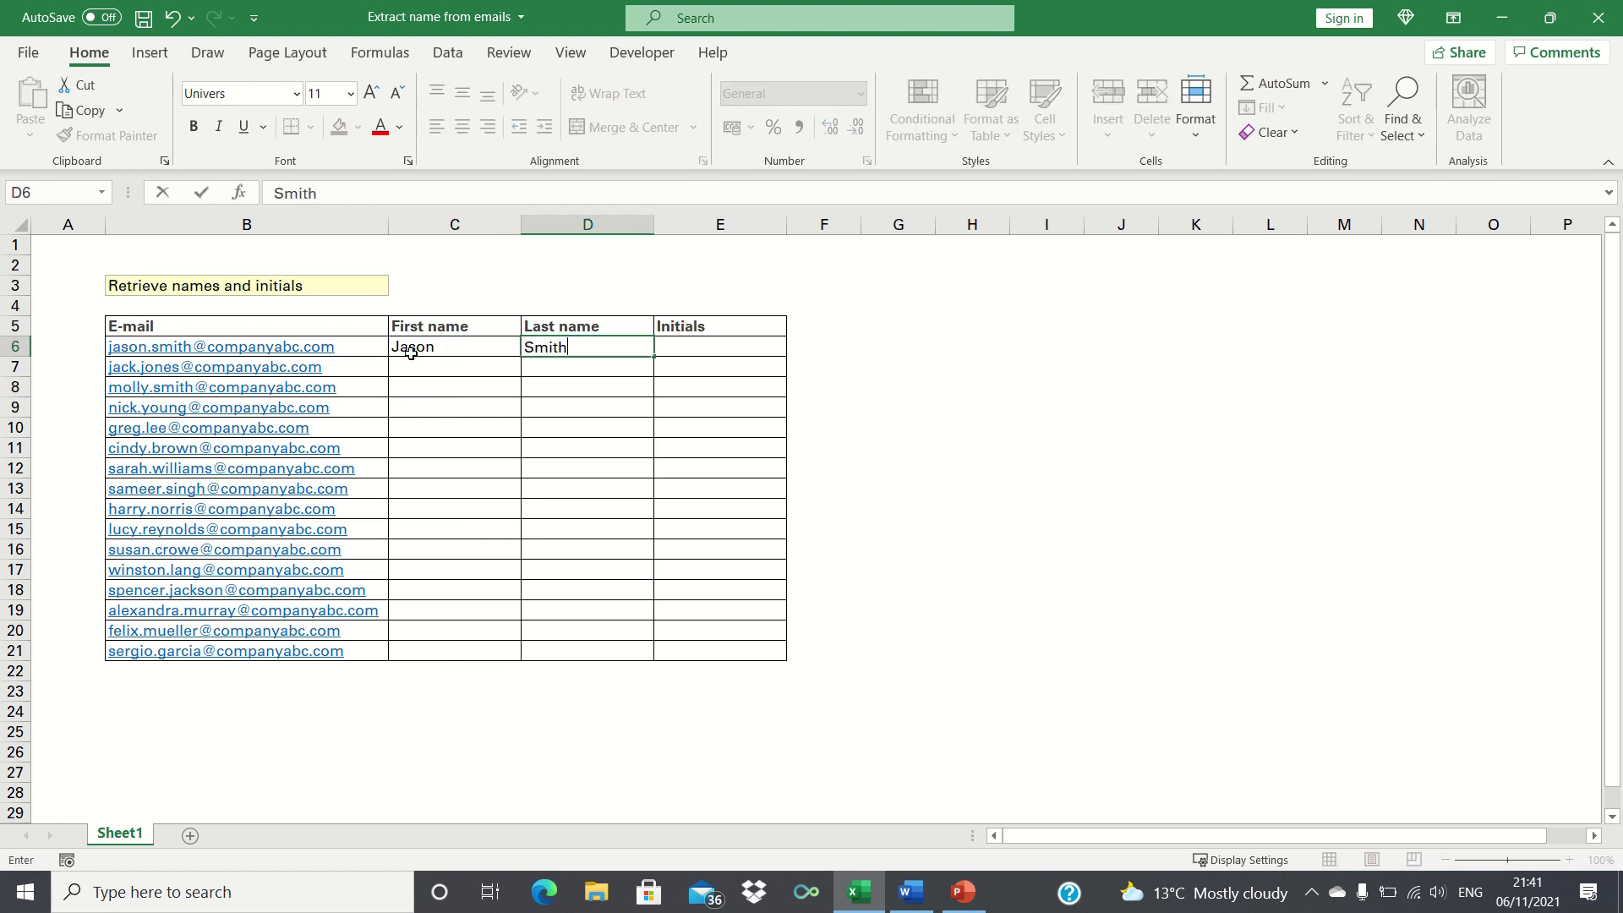
key(Tab)
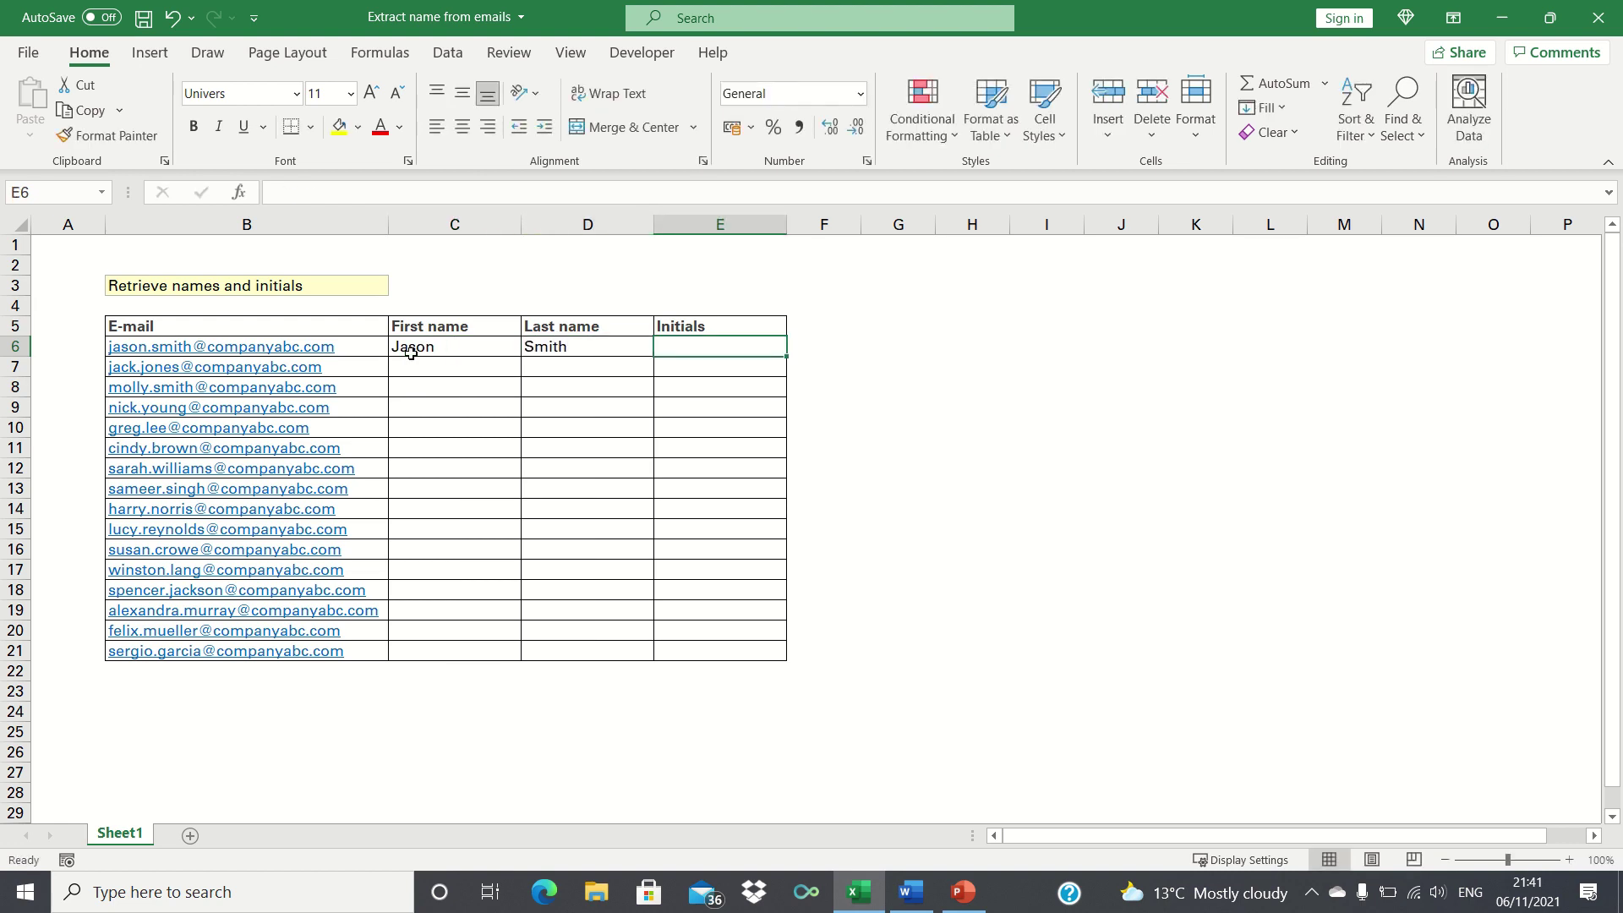
text(J)
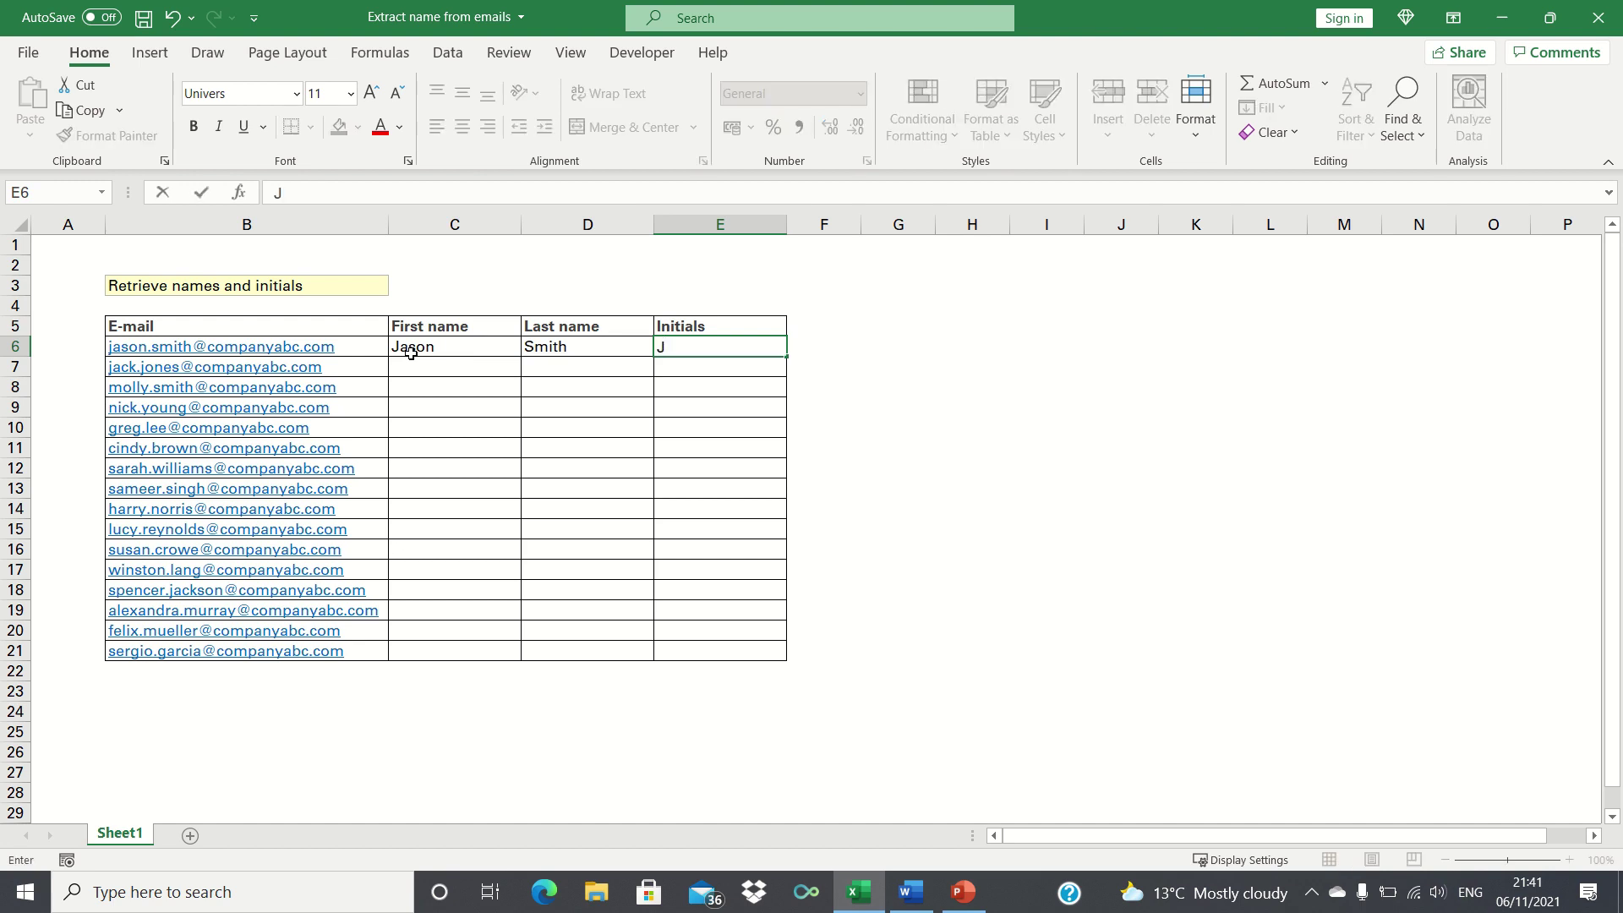
text(S)
click(411, 354)
click(411, 360)
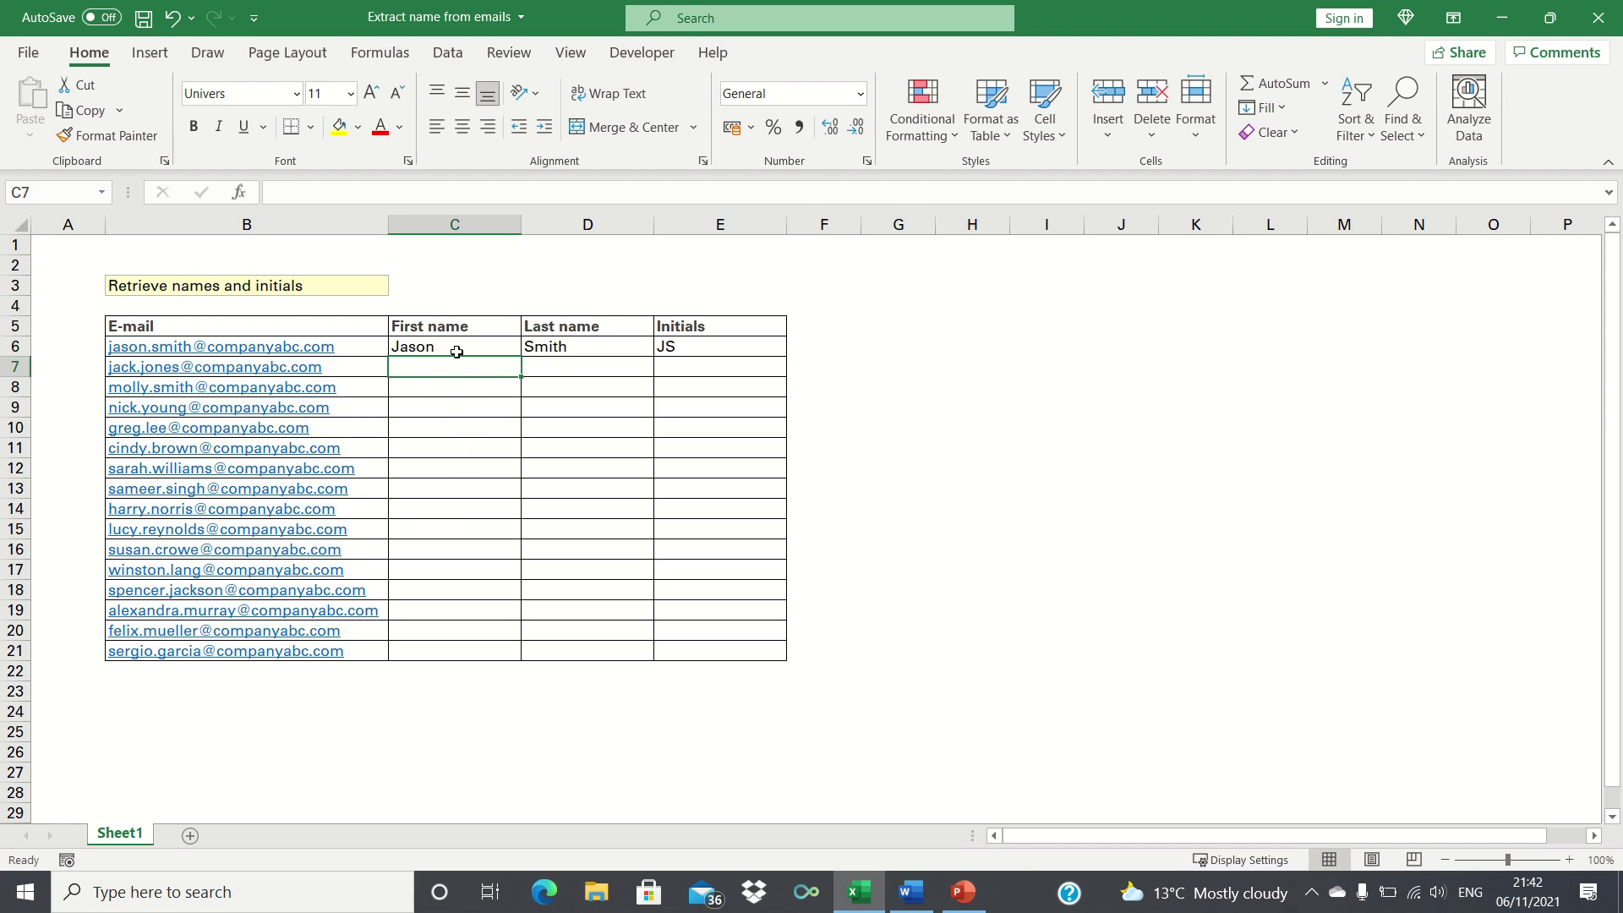
- Flash Fill the first name, last name and initials columns from row 7 down with Ctrl+E
key(ctrl+e)
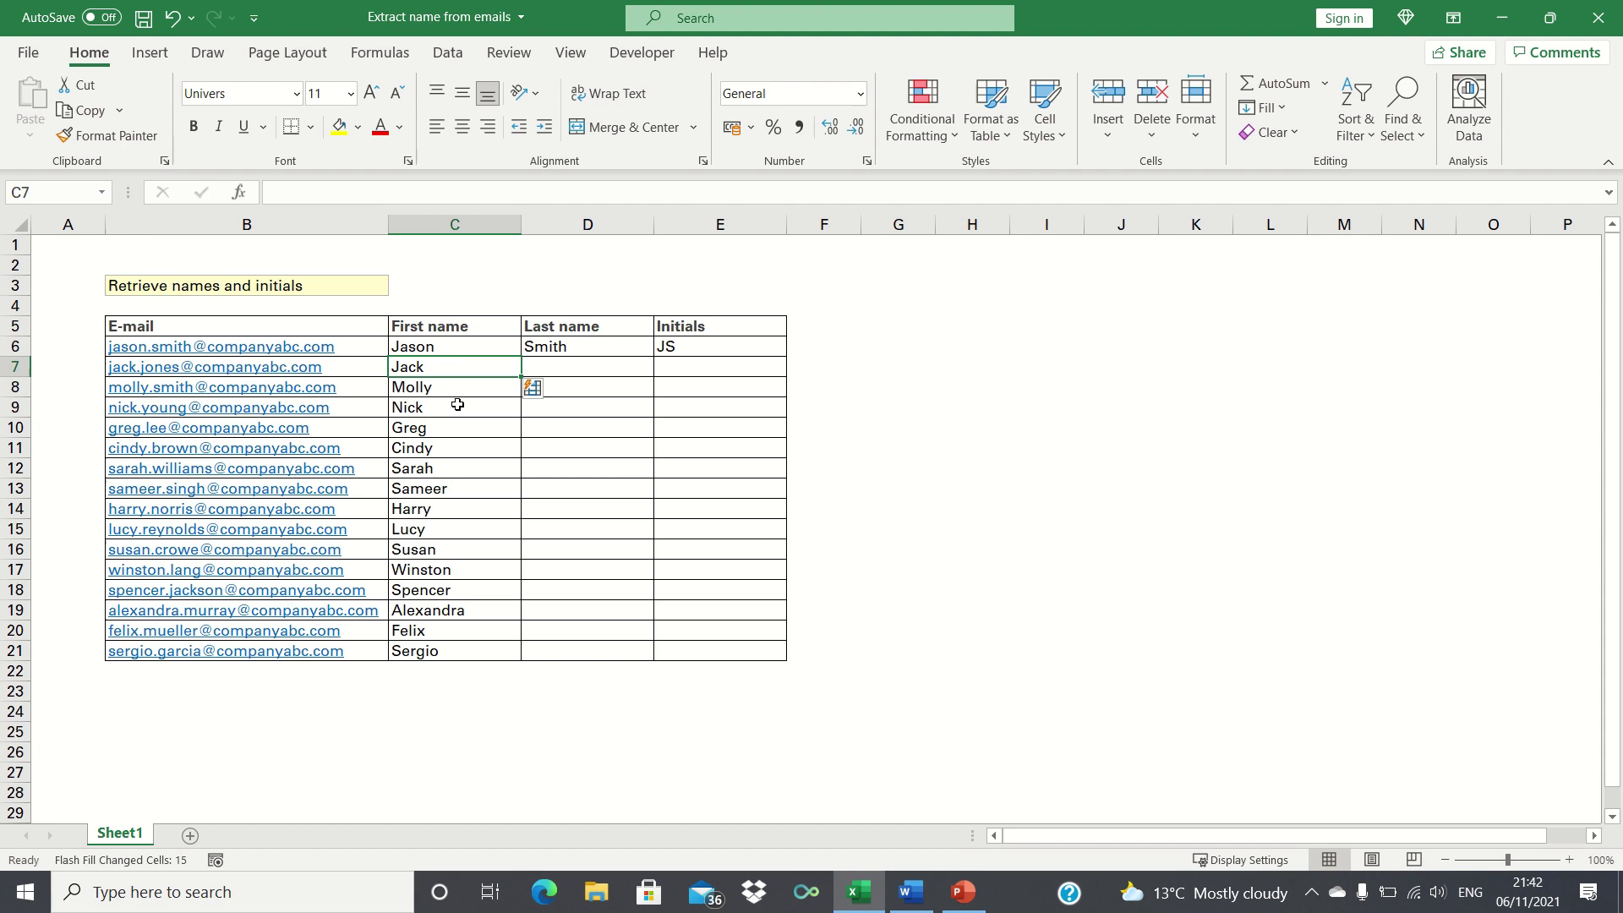
key(Right)
key(ctrl+e)
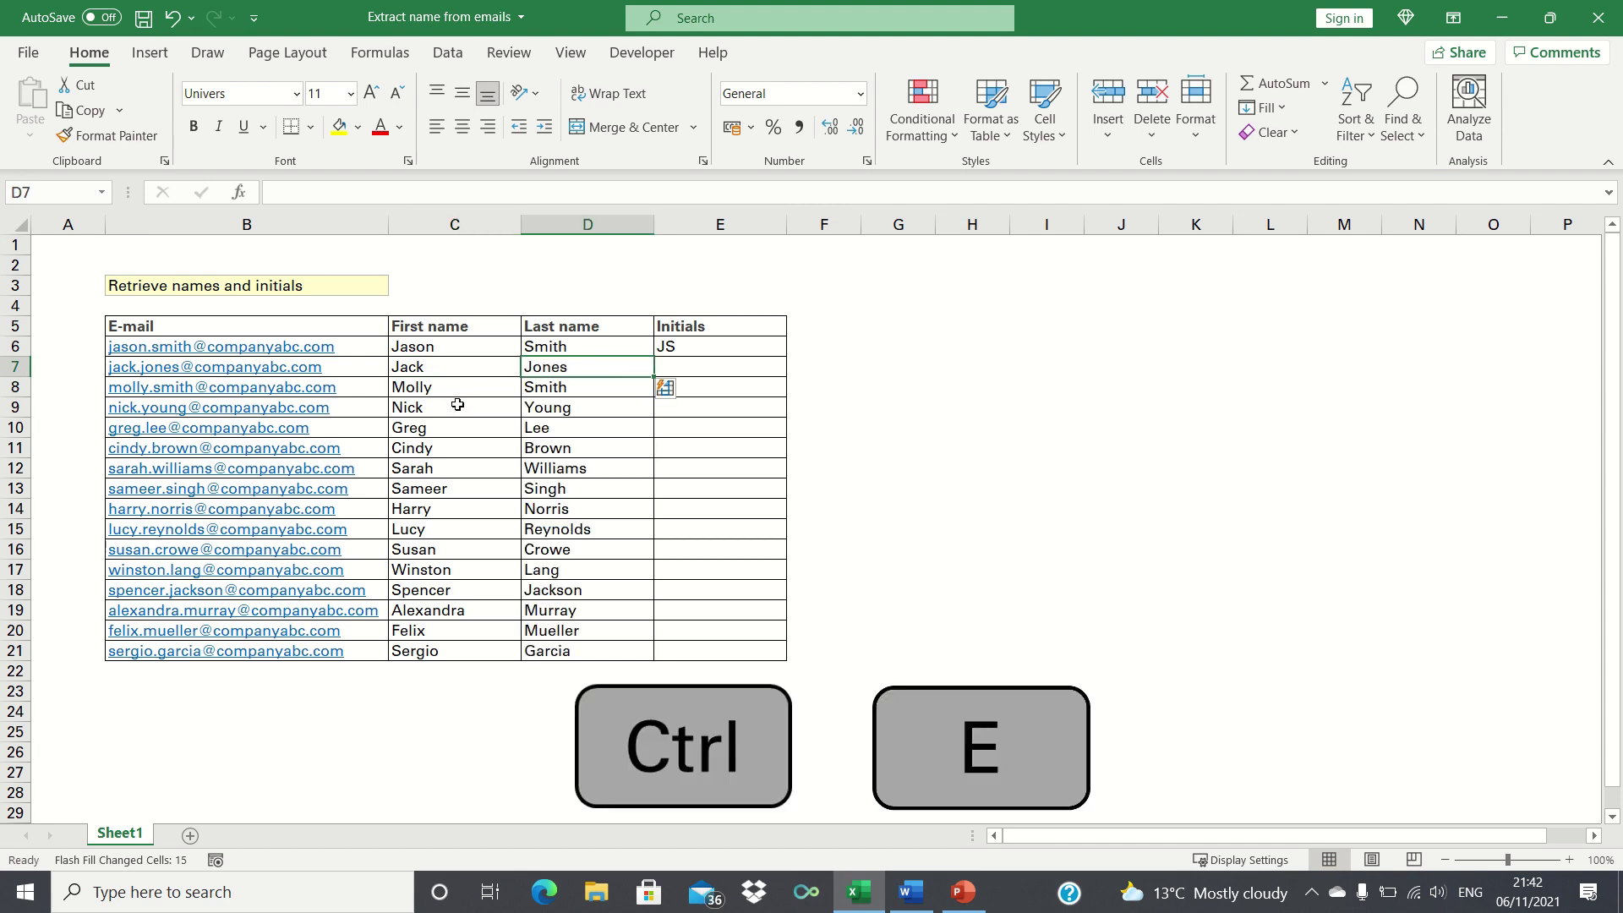
key(Right)
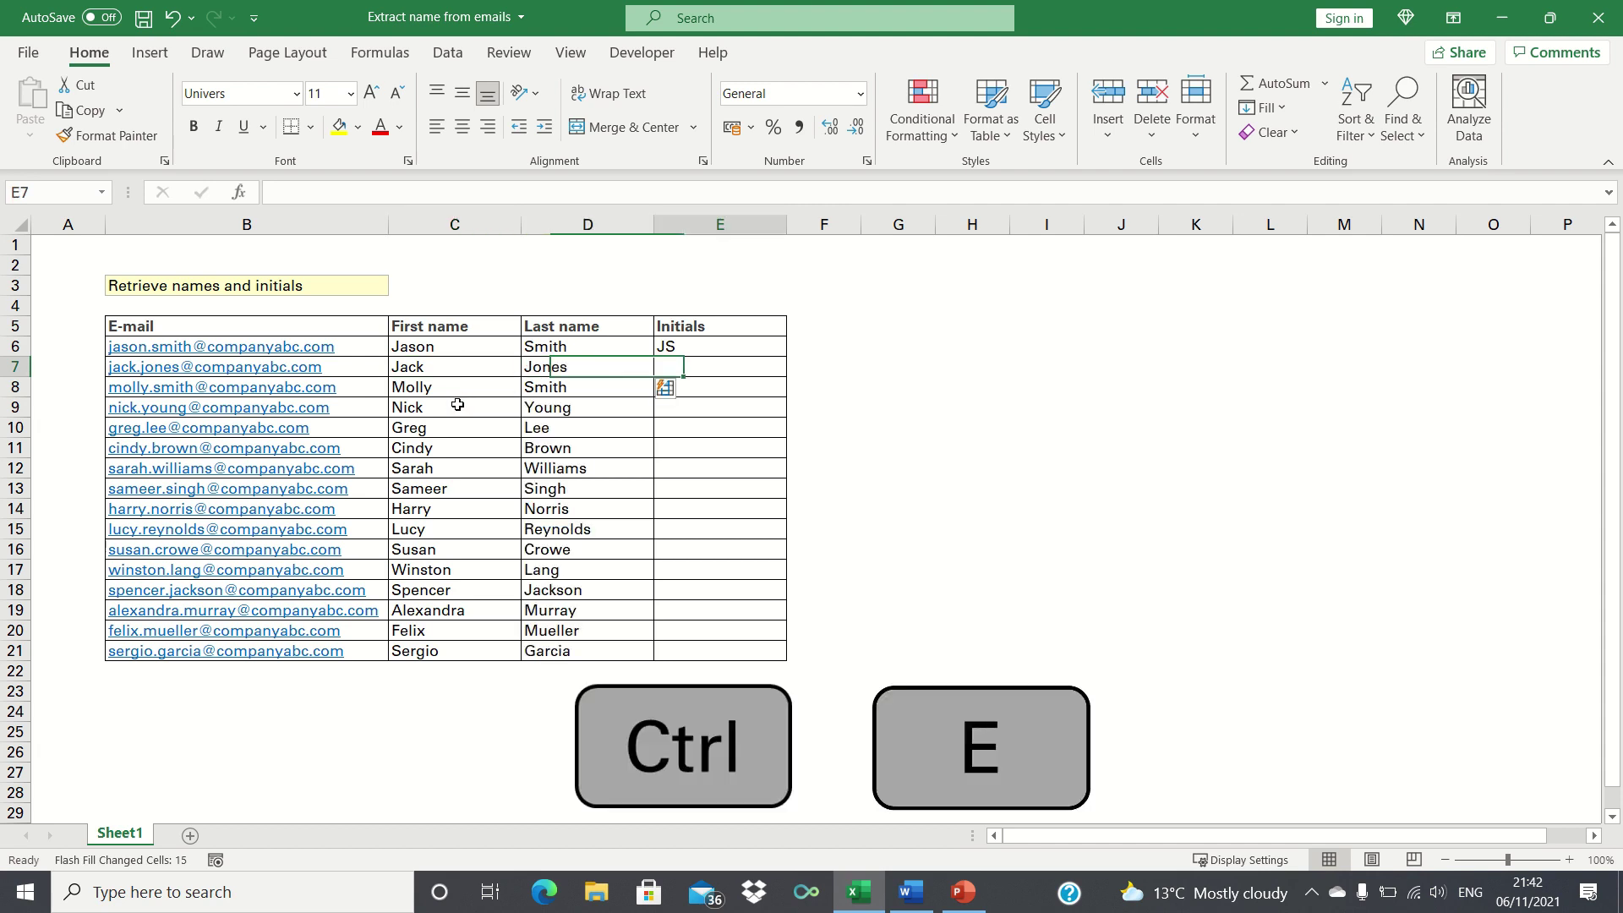
key(ctrl+e)
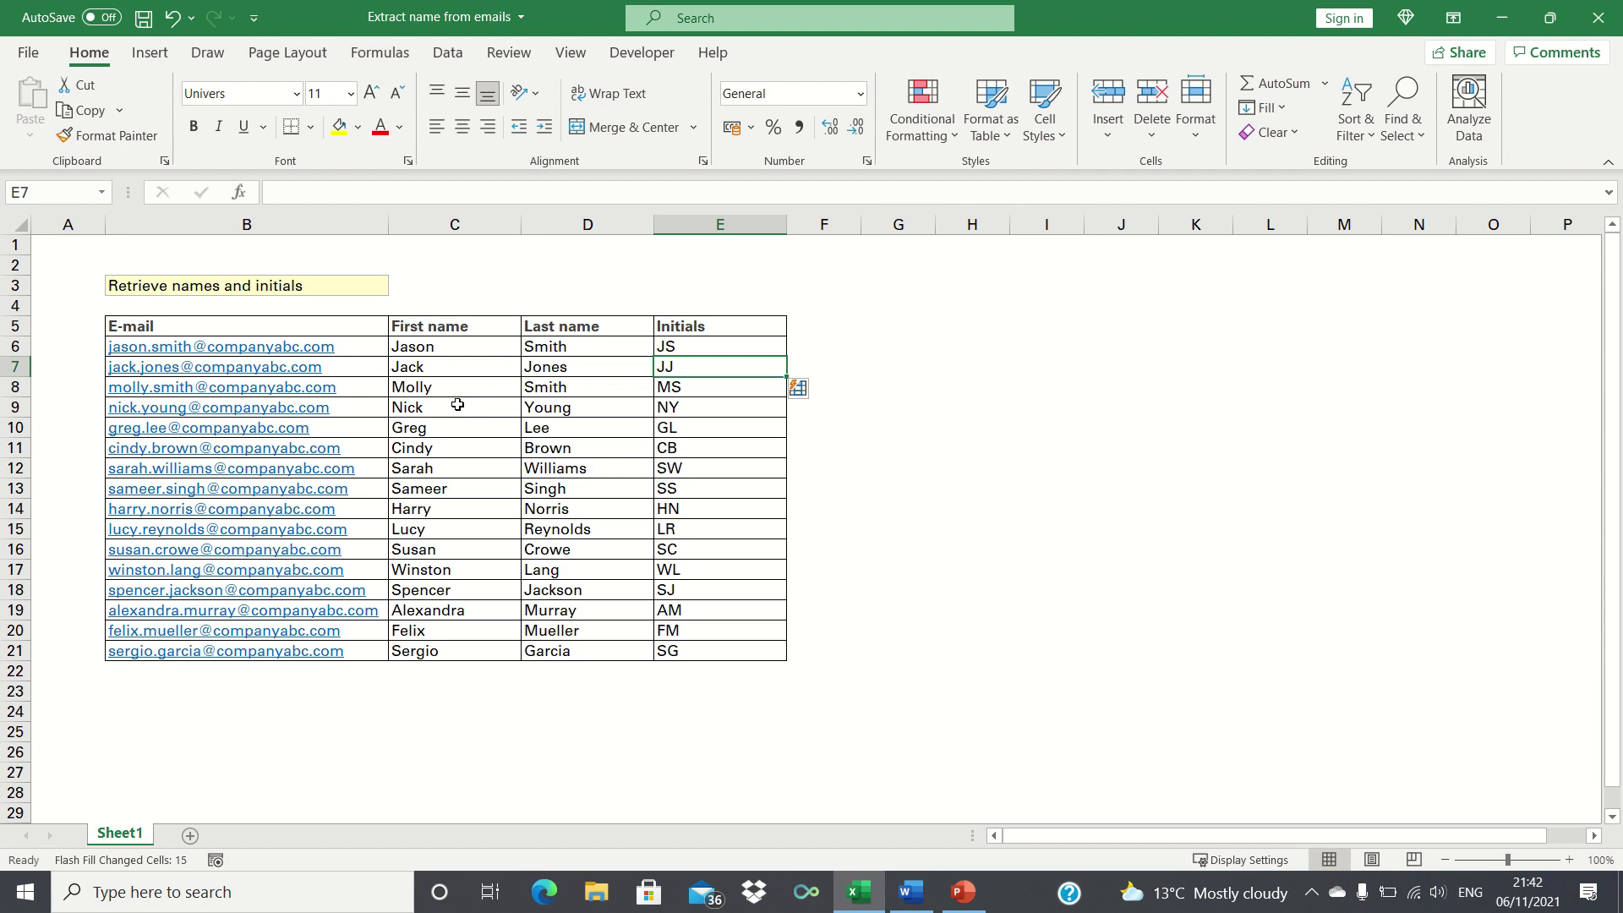